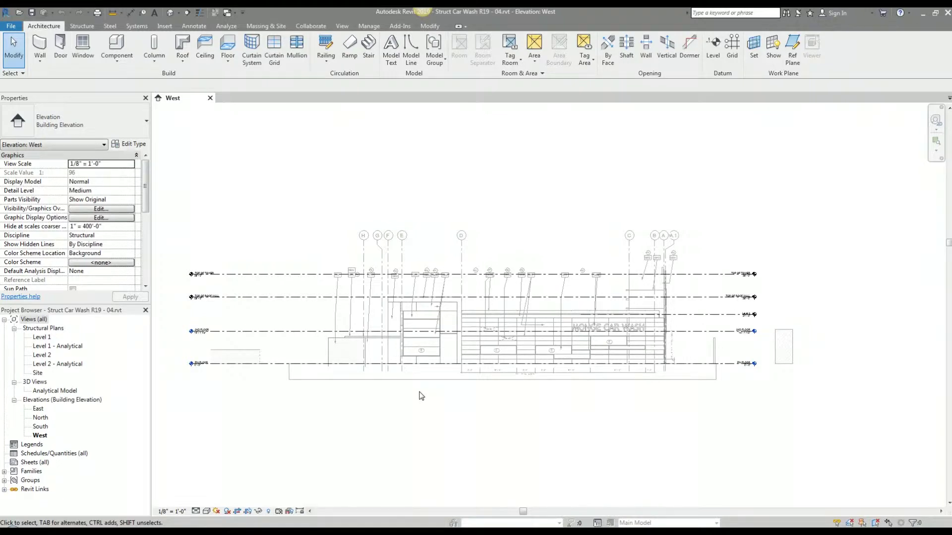
Delete the Analytical Model 3D view and the Site, Level 2 - Analytical and Level 1 - Analytical structural plans.
left_click(62, 391)
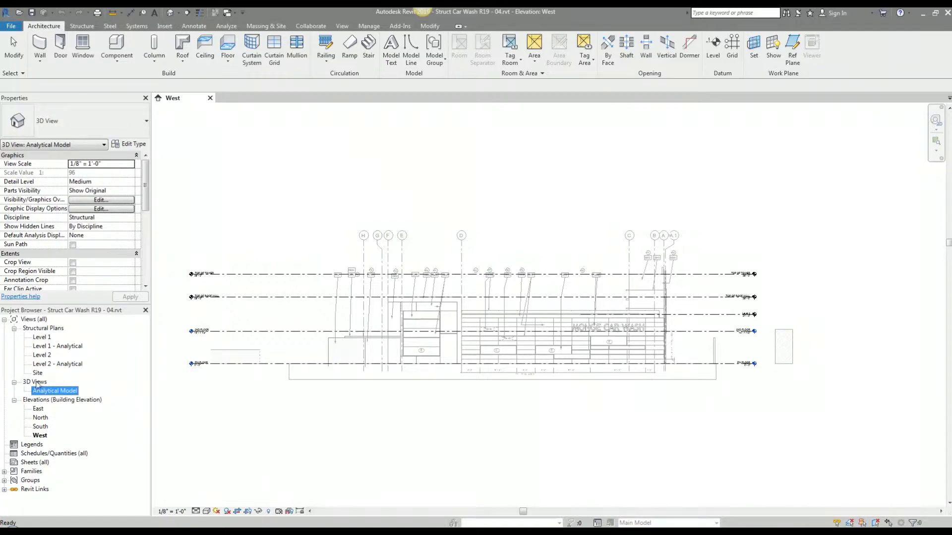
left_click(65, 350)
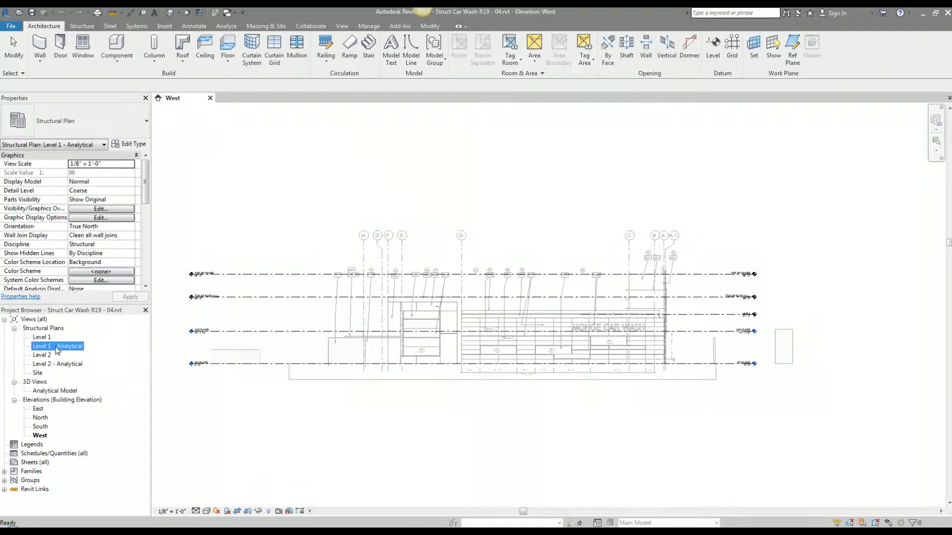
left_click(67, 365)
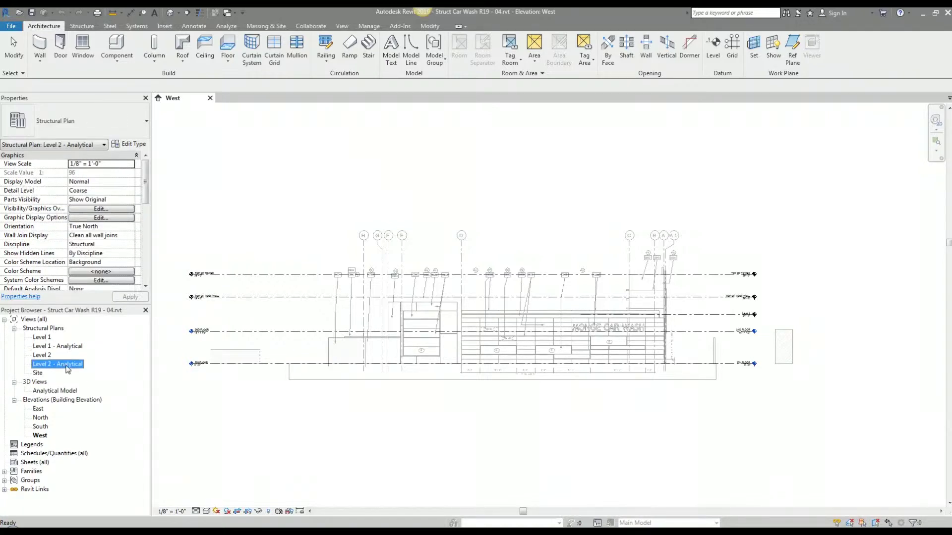
left_click(47, 391)
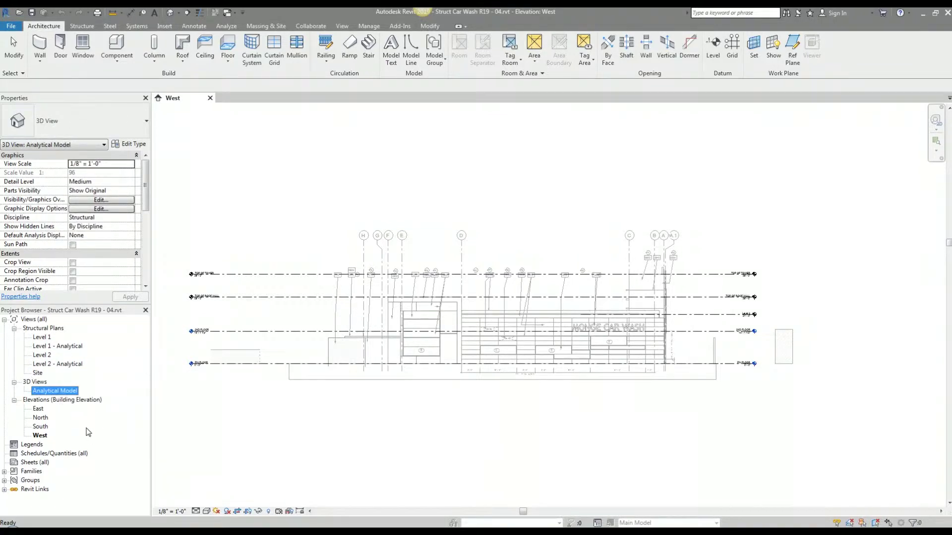
right_click(71, 392)
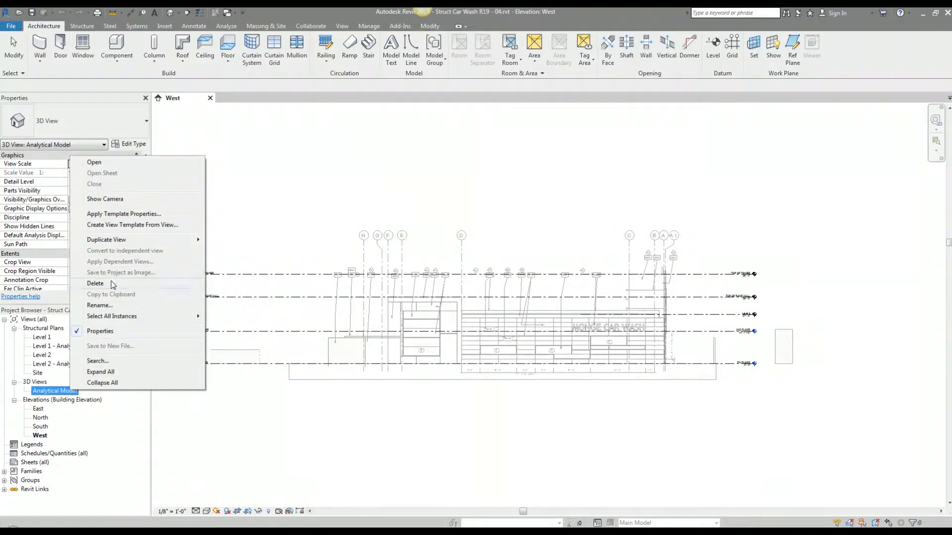
left_click(111, 281)
right_click(40, 373)
left_click(64, 267)
right_click(59, 364)
left_click(81, 258)
right_click(56, 346)
left_click(85, 237)
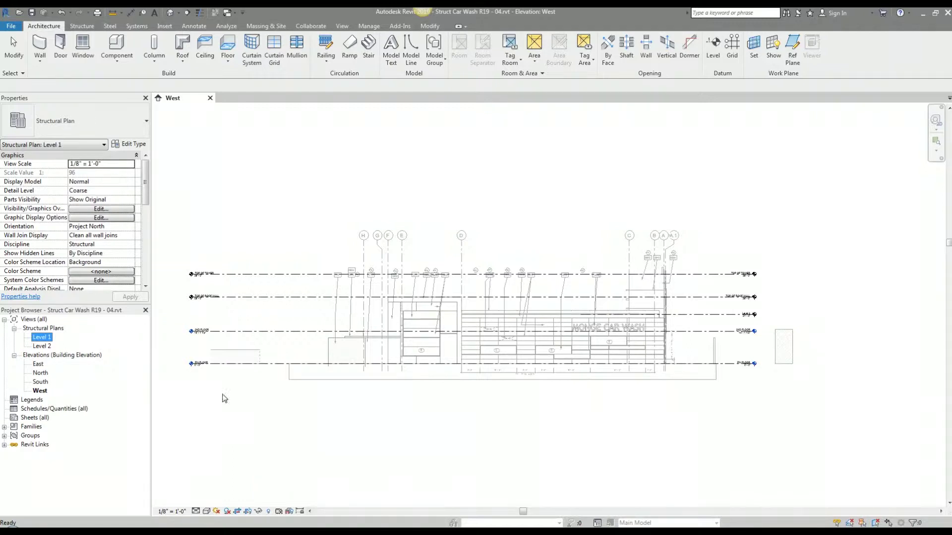
Open the Level 1 and Level 2 structural plans and rename Level 1 as 1.0 - Foundation Plan.
double_click(39, 338)
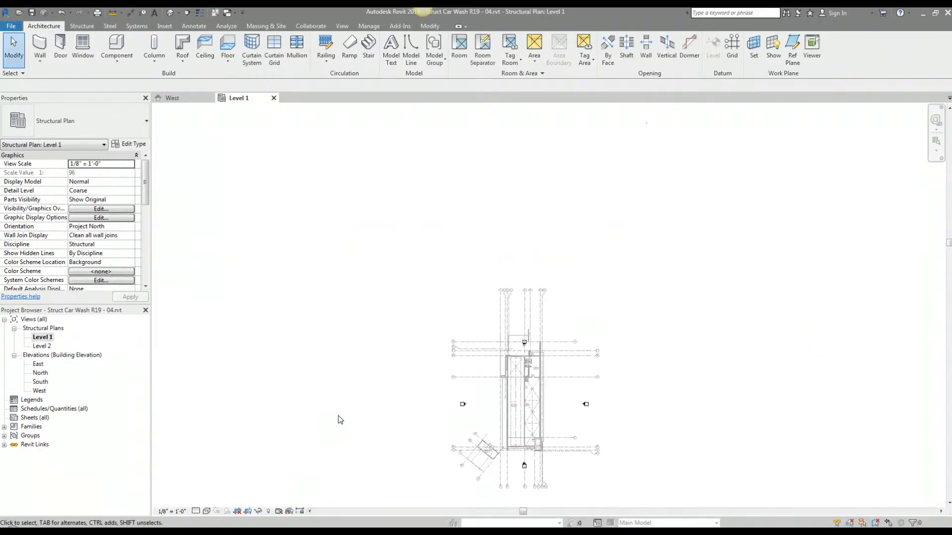
double_click(44, 346)
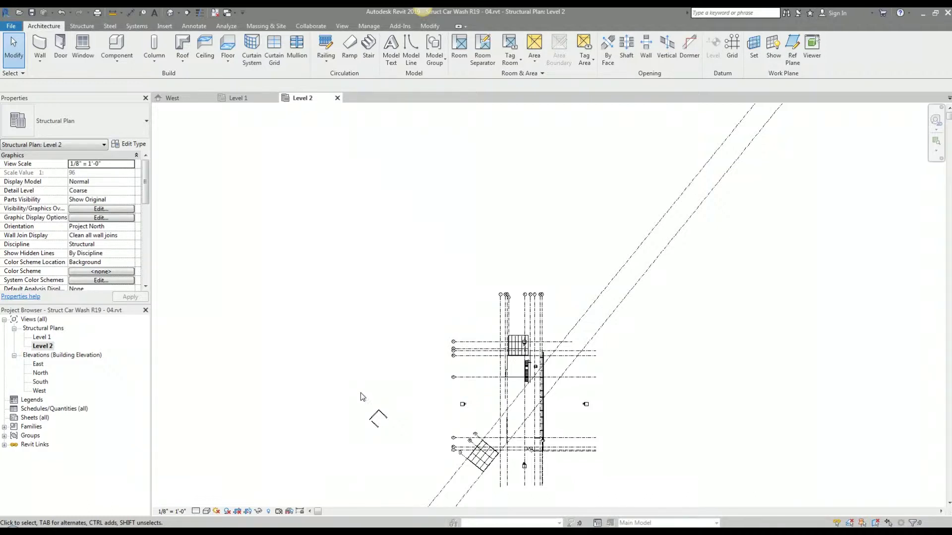
left_click(41, 337)
right_click(42, 337)
left_click(69, 252)
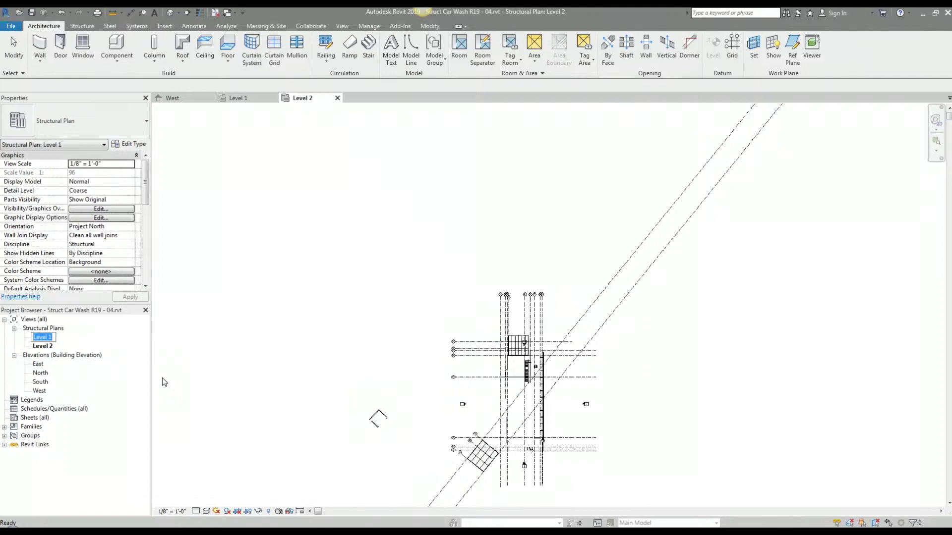
type("1.0 - Foundation Plan")
key("Return")
Rename the Level 2 structural plan as 2.0 - Second Floor Framing Plan.
left_click(43, 347)
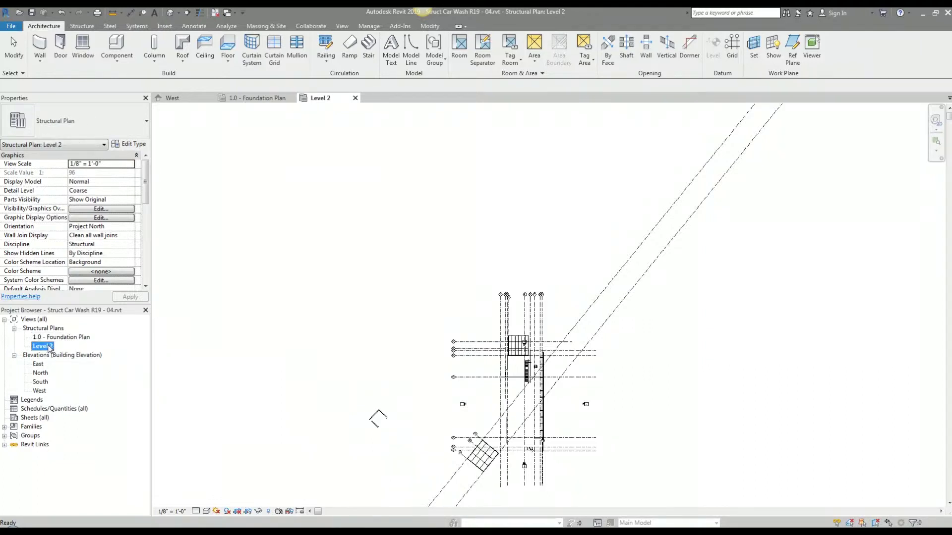
right_click(50, 348)
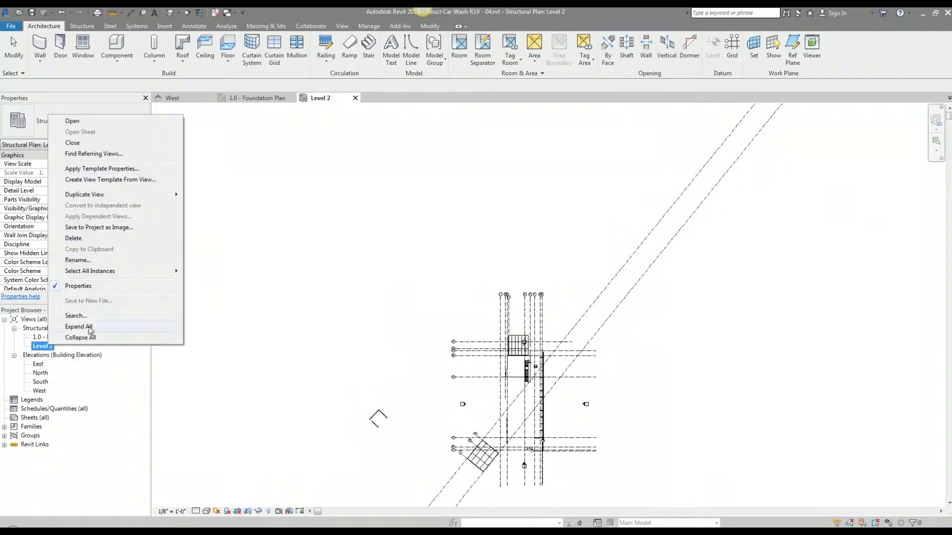
left_click(149, 304)
type("2.0 - Seco")
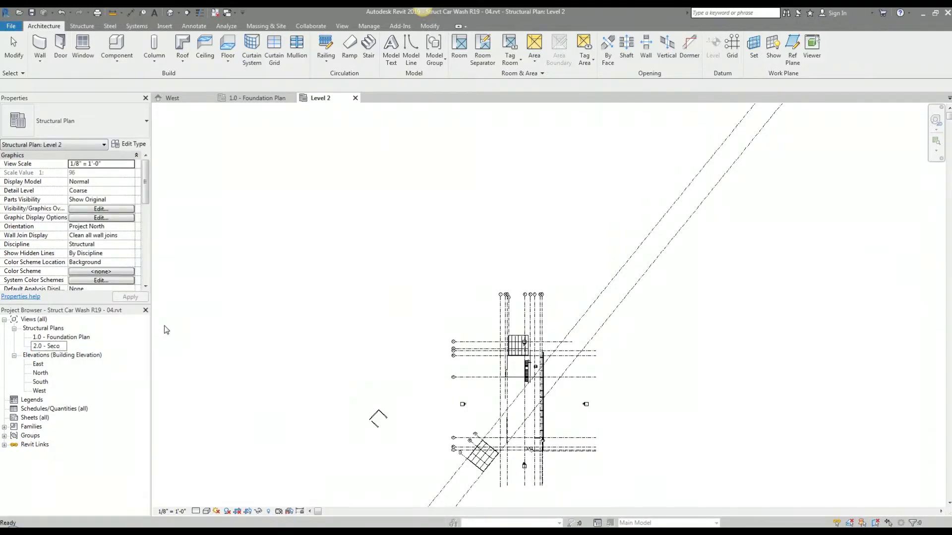
type("nd Floor Framing Plan")
key("Return")
Open the West elevation and examine the building's levels and their level heads near grids A to C.
double_click(39, 390)
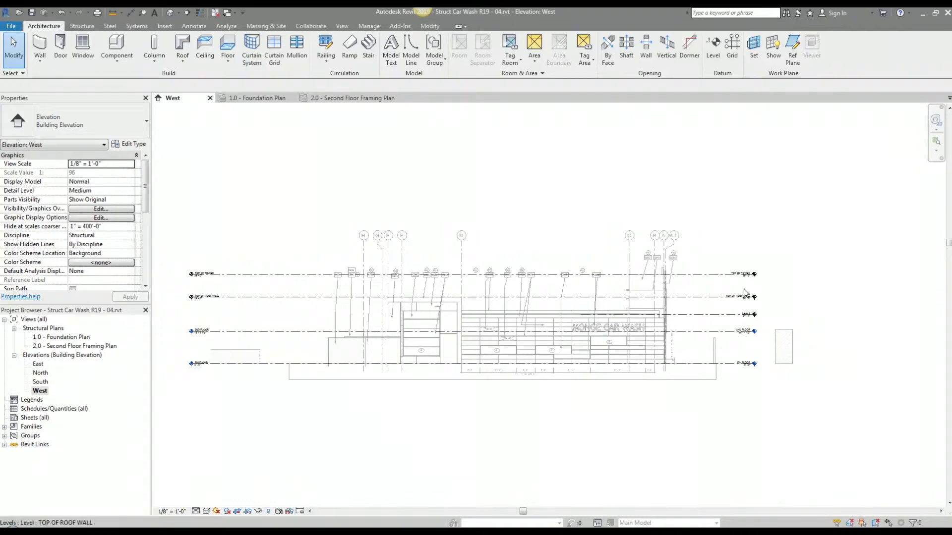
scroll(705, 270, "up", 3)
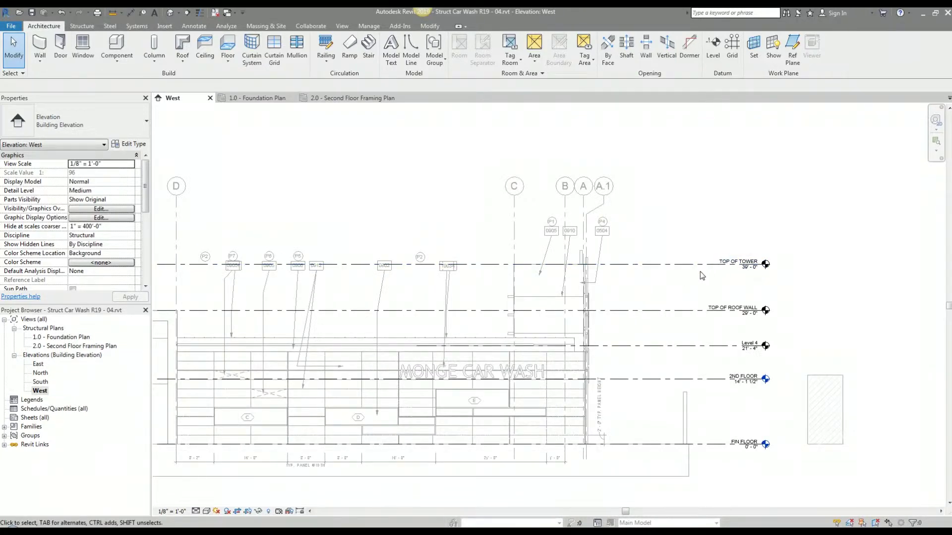
scroll(713, 354, "down", 1)
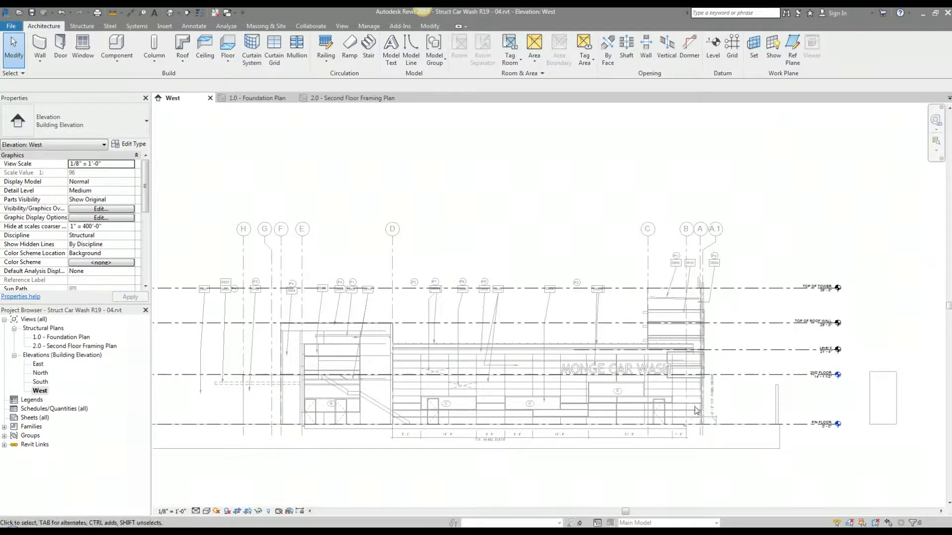
scroll(803, 323, "up", 3)
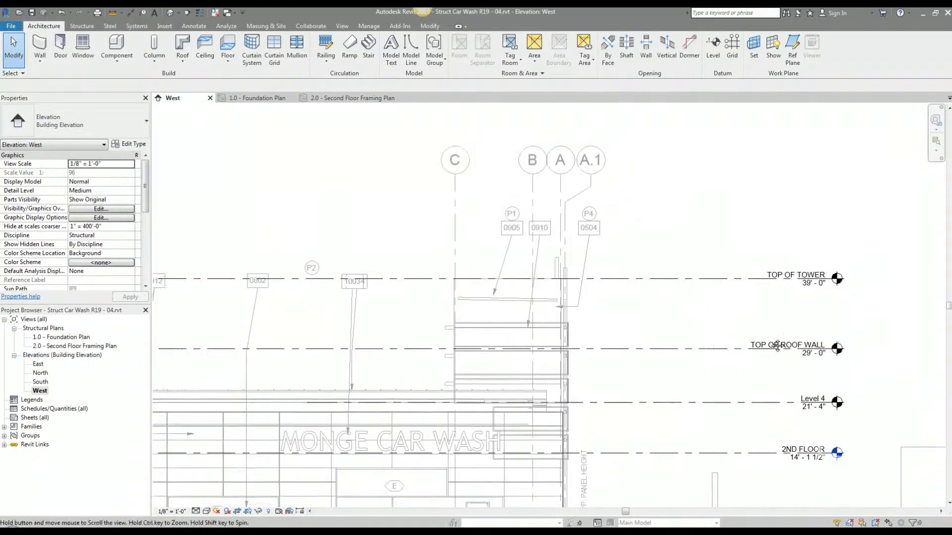
scroll(724, 322, "down", 2)
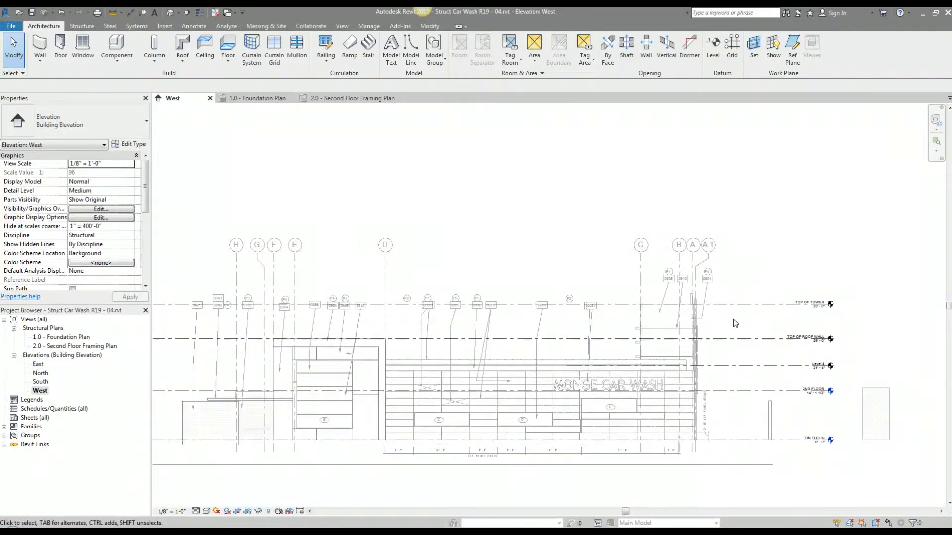
middle_click_drag(815, 333, 781, 334)
scroll(800, 316, "up", 2)
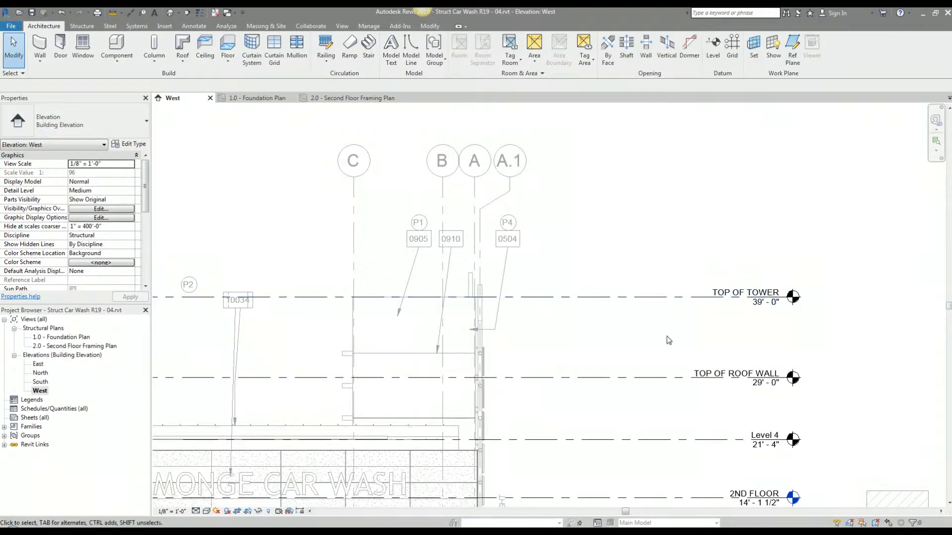
Create a new structural plan view for the TOP OF TOWER level.
left_click(342, 27)
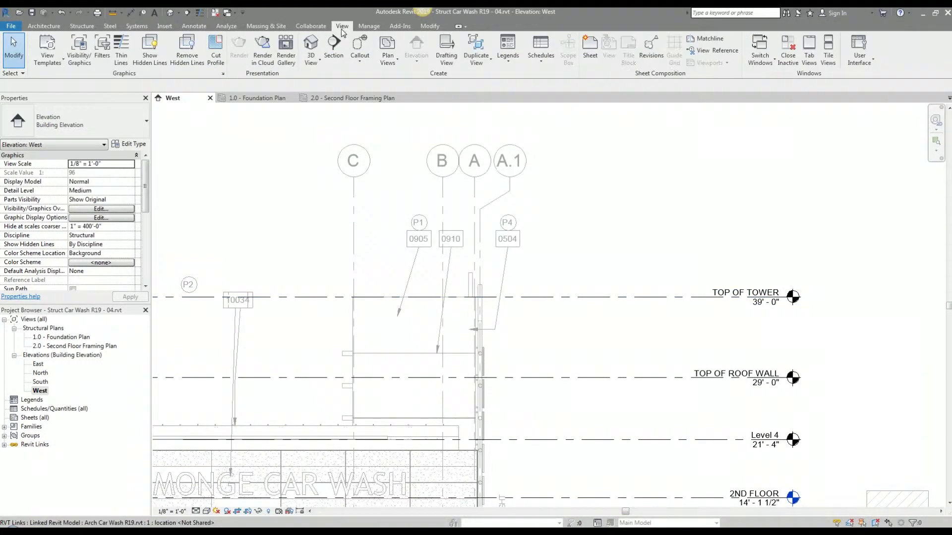
left_click(393, 51)
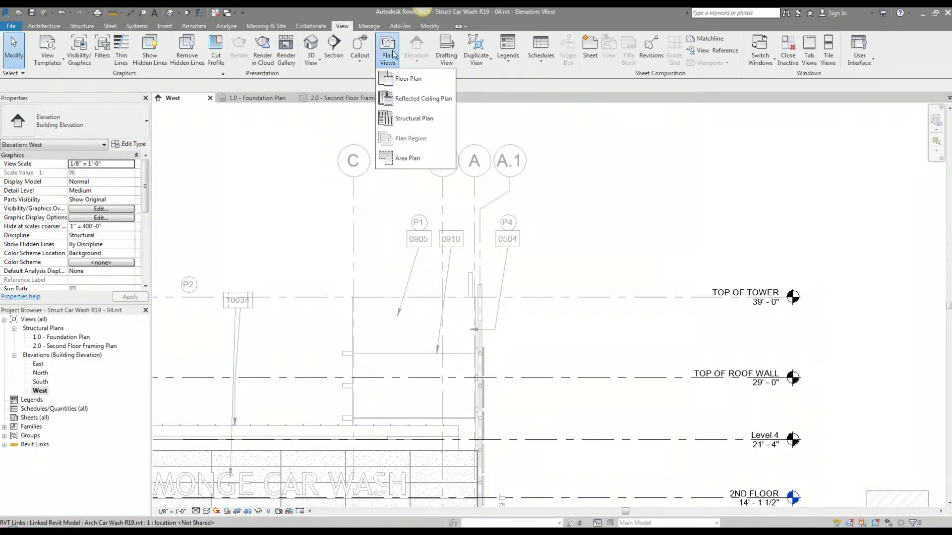
left_click(403, 119)
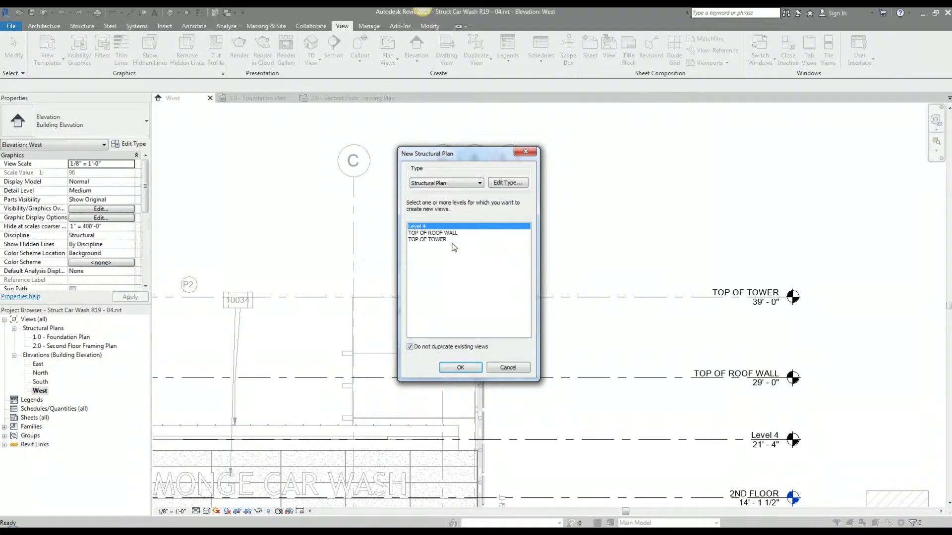
left_click(419, 242)
left_click(461, 367)
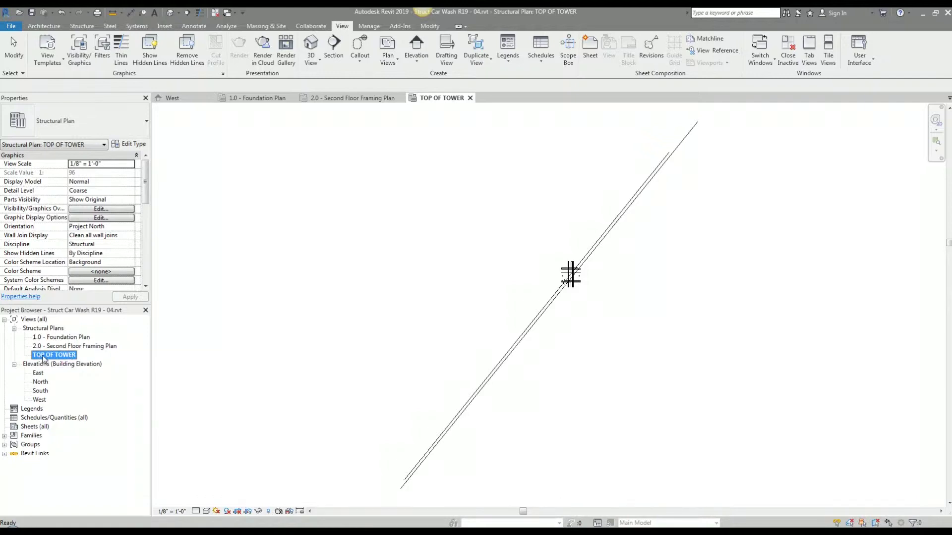
Rename the TOP OF TOWER structural plan as 3.0 - Roof Framing Plan without renaming the corresponding level and views.
right_click(39, 358)
left_click(99, 270)
type("3.0 - Roof Framing Plan")
key("Return")
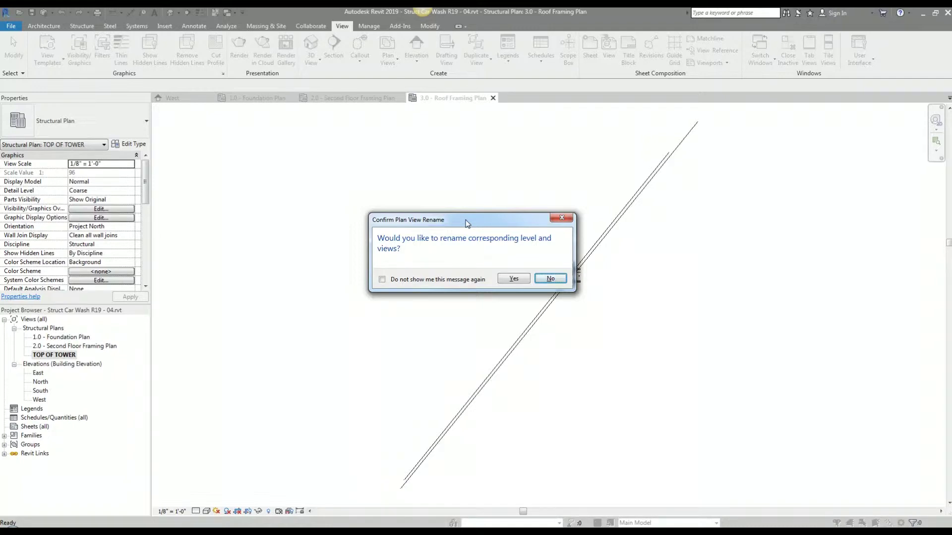
left_click(560, 279)
Open the 2.0 - Second Floor Framing Plan and examine how the linked architectural model appears in it.
double_click(88, 347)
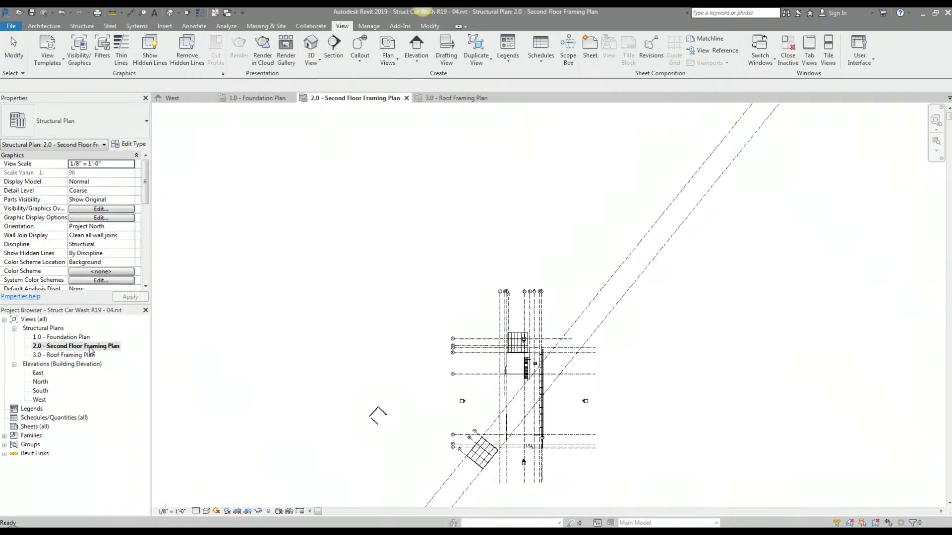
scroll(528, 422, "up", 5)
scroll(536, 347, "down", 3)
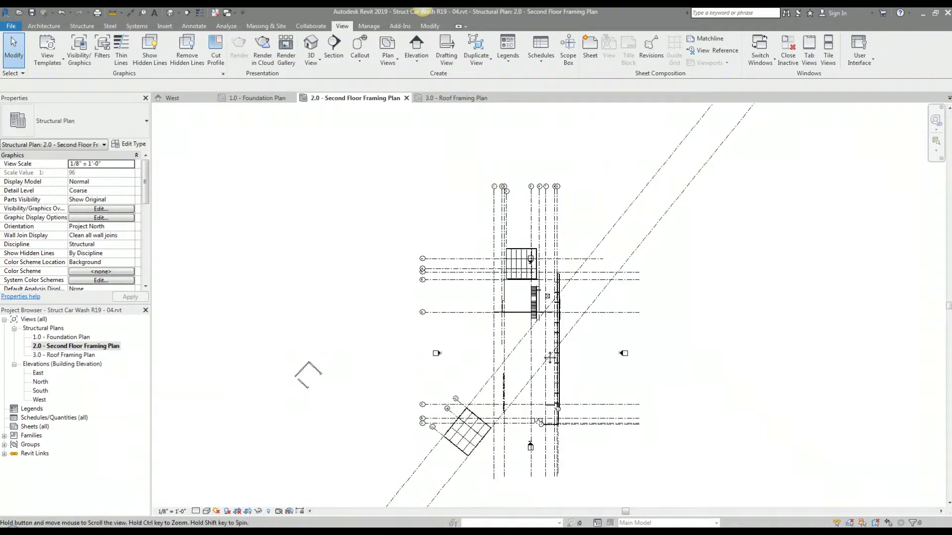
scroll(540, 360, "up", 2)
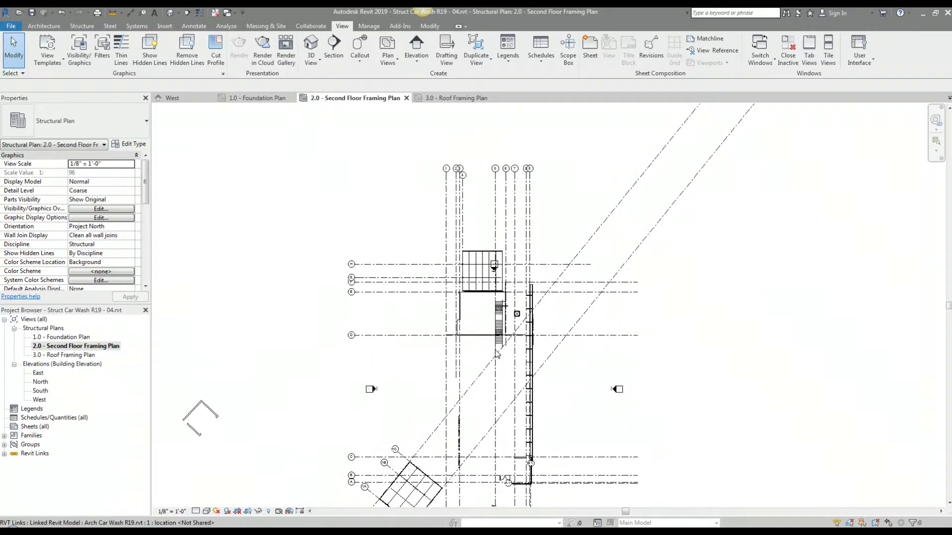
scroll(466, 341, "up", 2)
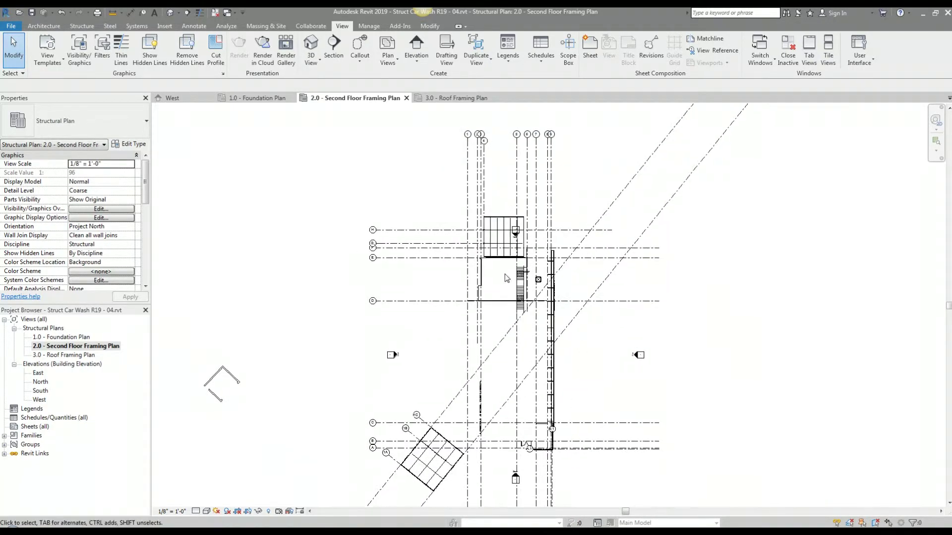
scroll(483, 297, "down", 3)
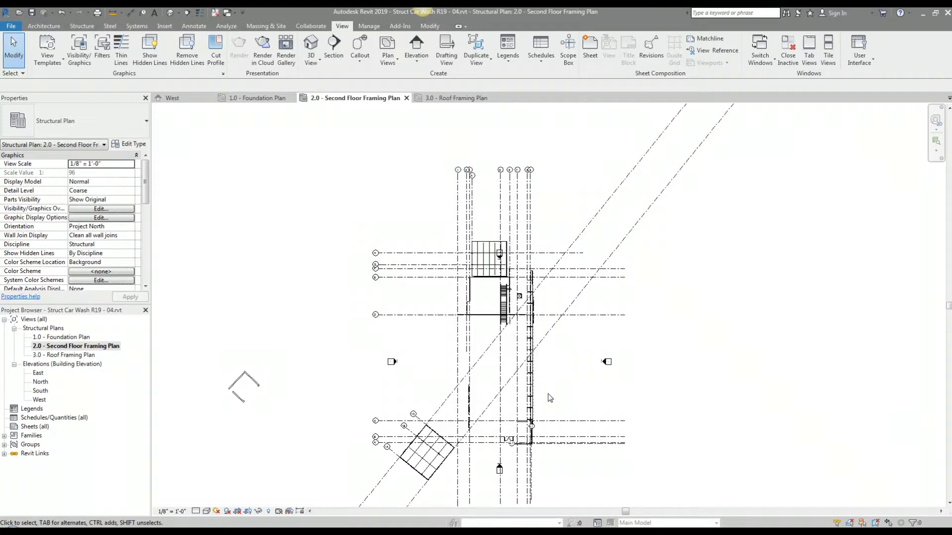
Display the Arch Car Wash R19.rvt link by linked view, using Floor Plan: FLOOR PLAN - MEZZANINE, in the second floor plan's visibility overrides.
key("v")
key("g")
left_click(473, 195)
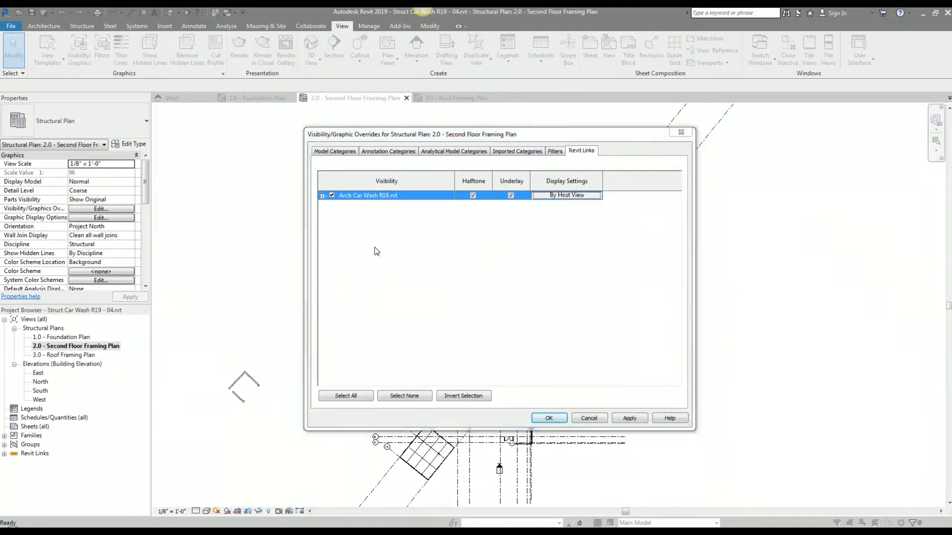
left_click(390, 171)
left_click(421, 185)
left_click(493, 249)
left_click(630, 427)
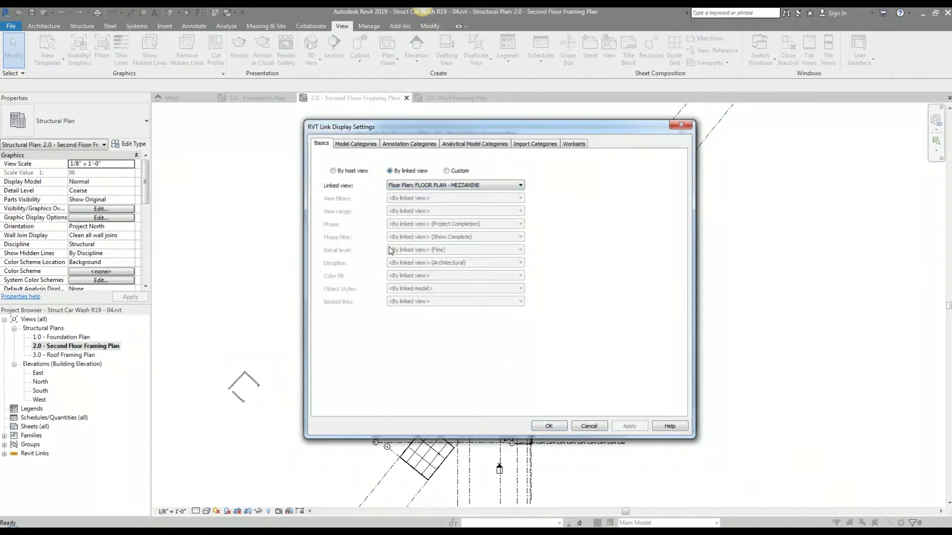
Switch the link's display and model categories to Custom, hide the Topography category, and apply the settings.
left_click(446, 171)
left_click(356, 144)
left_click(455, 159)
left_click(427, 183)
left_click(364, 330)
scroll(364, 332, "down", 15)
left_click(332, 319)
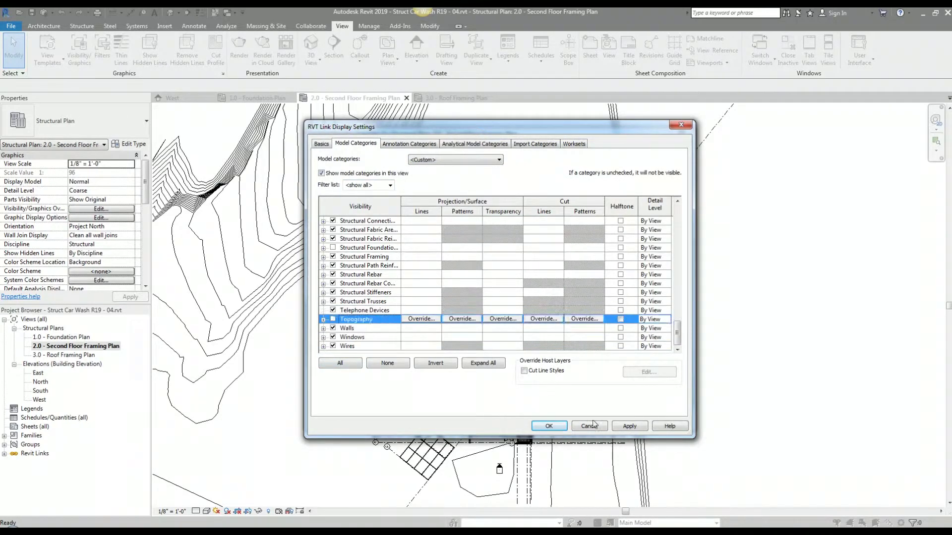
left_click(635, 428)
Set the link's annotation categories to Custom, adjust which of them are visible, and apply the overrides to the second floor plan.
left_click(413, 144)
left_click(446, 160)
left_click(426, 183)
left_click(340, 364)
left_click(333, 328)
left_click(359, 331)
scroll(360, 334, "down", 15)
left_click(333, 310)
left_click(361, 323)
scroll(361, 323, "down", 15)
left_click(333, 338)
left_click(628, 427)
left_click(550, 427)
left_click(547, 416)
key("z")
key("e")
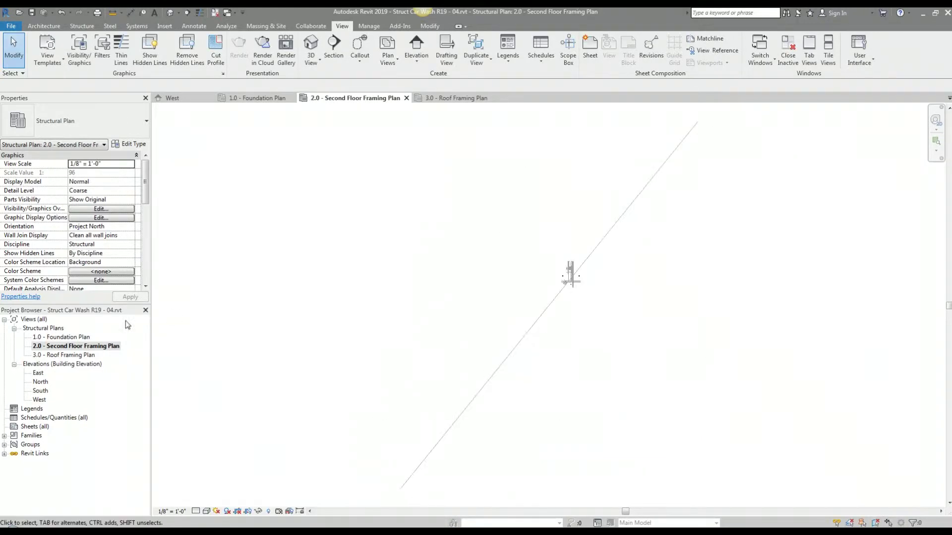
Open the 3.0 - Roof Framing Plan and display the linked architectural model by linked view, choosing its linked view in the visibility overrides.
double_click(87, 356)
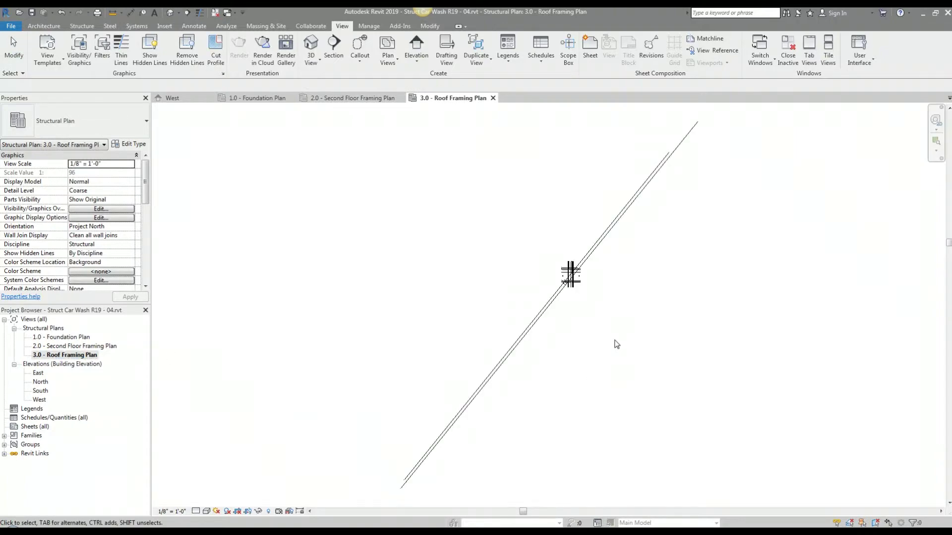
scroll(584, 270, "up", 5)
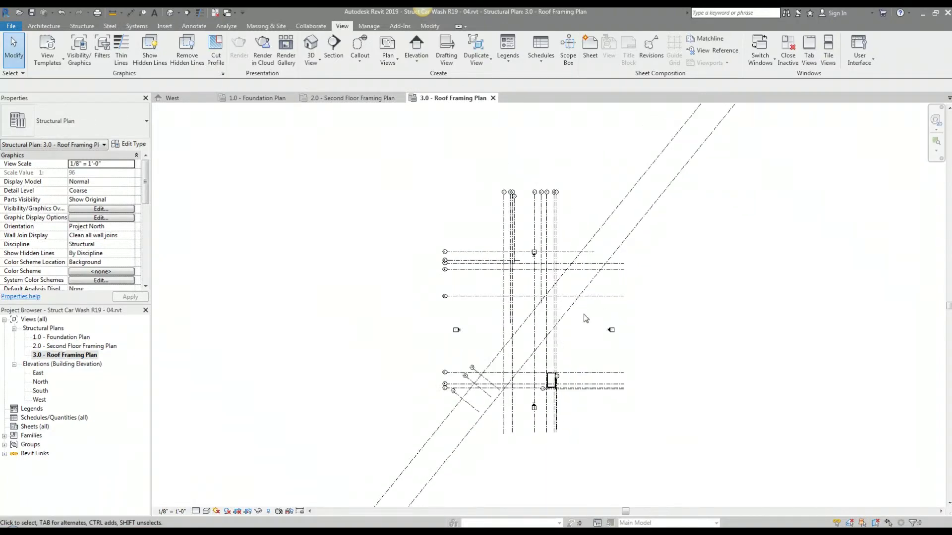
key("v")
key("g")
left_click(580, 151)
left_click(624, 195)
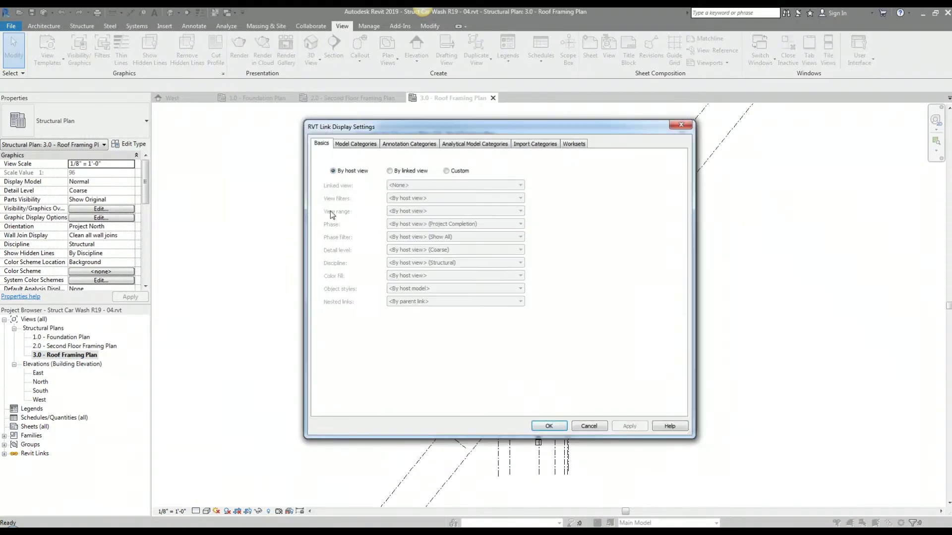
left_click(390, 171)
left_click(468, 186)
left_click(463, 287)
left_click(629, 426)
Switch the link's display and model categories to Custom, hide the Topography category, and apply the settings.
left_click(447, 171)
left_click(356, 144)
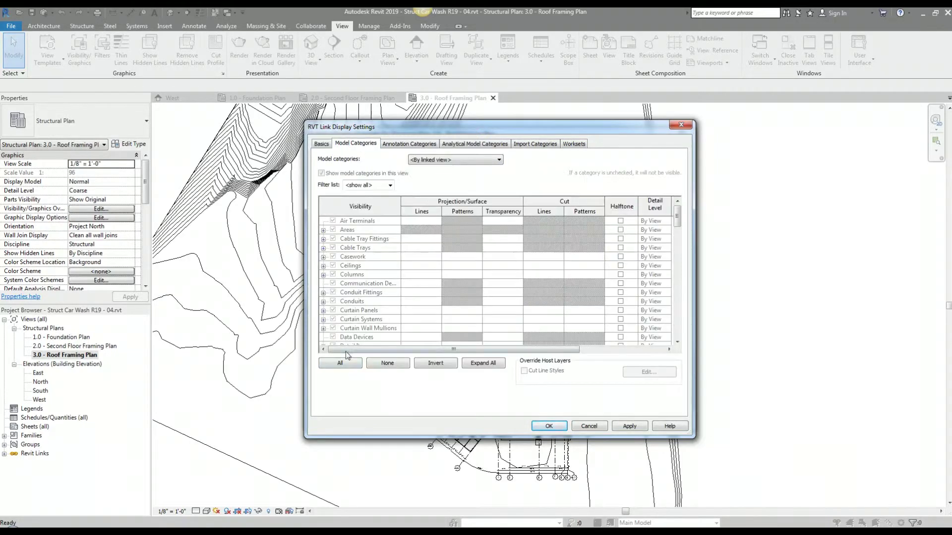
left_click(456, 159)
left_click(430, 180)
left_click(341, 364)
left_click(365, 320)
scroll(365, 326, "down", 20)
left_click(333, 319)
left_click(614, 428)
Set the link's annotation categories to Custom and turn off the visibility of all of them.
left_click(411, 145)
left_click(455, 160)
left_click(426, 180)
left_click(340, 363)
left_click(333, 337)
Turn the needed annotation categories of the link back on, including grids, apply the overrides, and fit the roof framing plan to the window.
left_click(357, 311)
scroll(358, 314, "down", 15)
left_click(333, 310)
scroll(365, 312, "down", 8)
left_click(370, 241)
key("r")
scroll(367, 298, "down", 3)
left_click(361, 347)
left_click(333, 337)
left_click(628, 426)
left_click(548, 428)
left_click(549, 427)
key("z")
key("f")
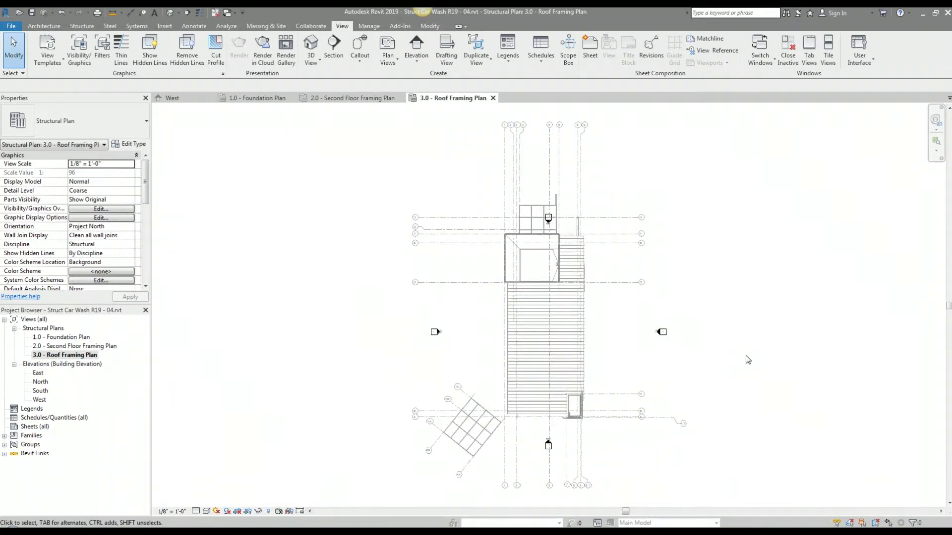
Examine the foundation, second floor and roof framing plans in turn to compare how the linked architectural model displays in each.
left_click(78, 338)
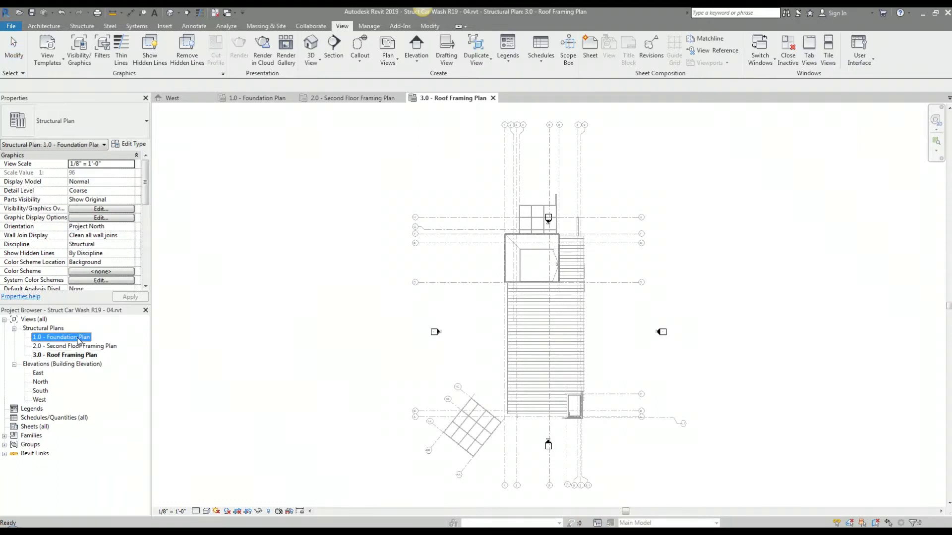
double_click(78, 338)
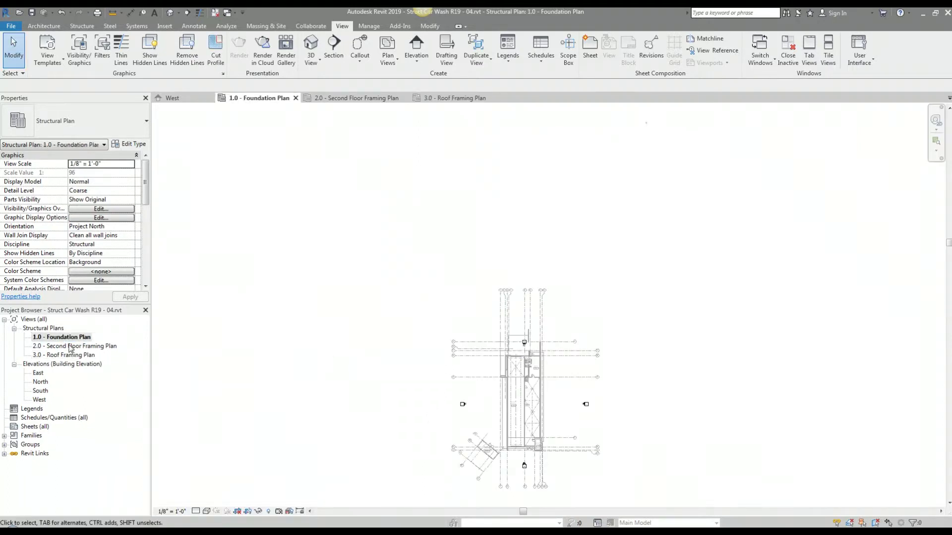
left_click(74, 346)
double_click(74, 347)
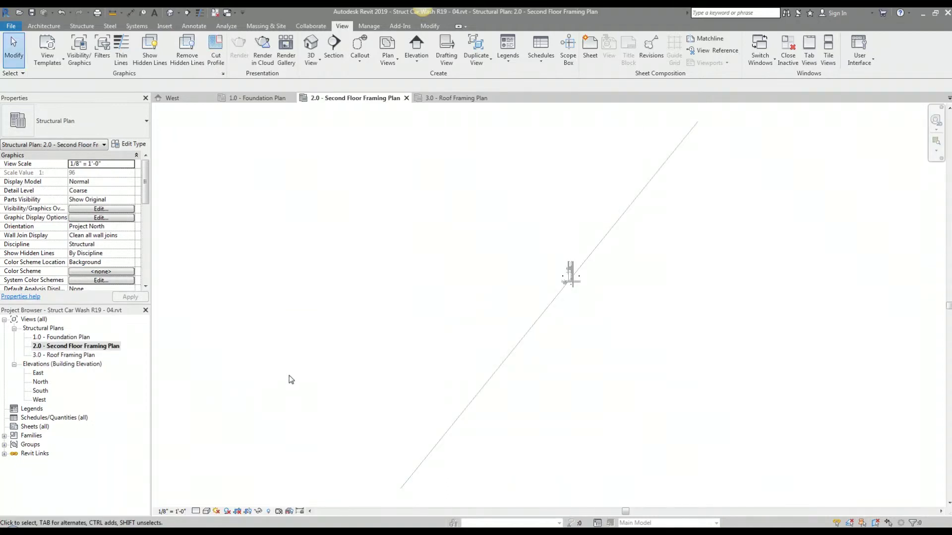
scroll(570, 268, "up", 3)
double_click(53, 355)
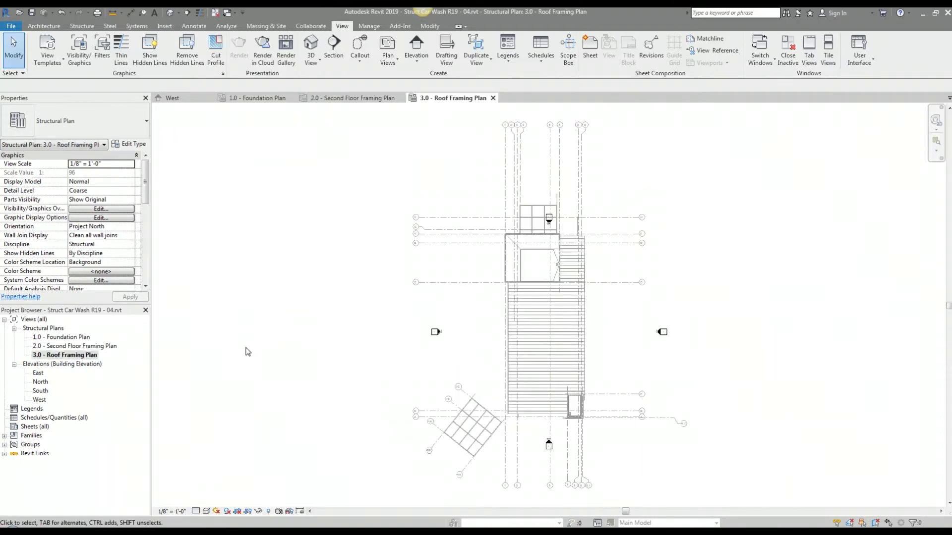
double_click(50, 347)
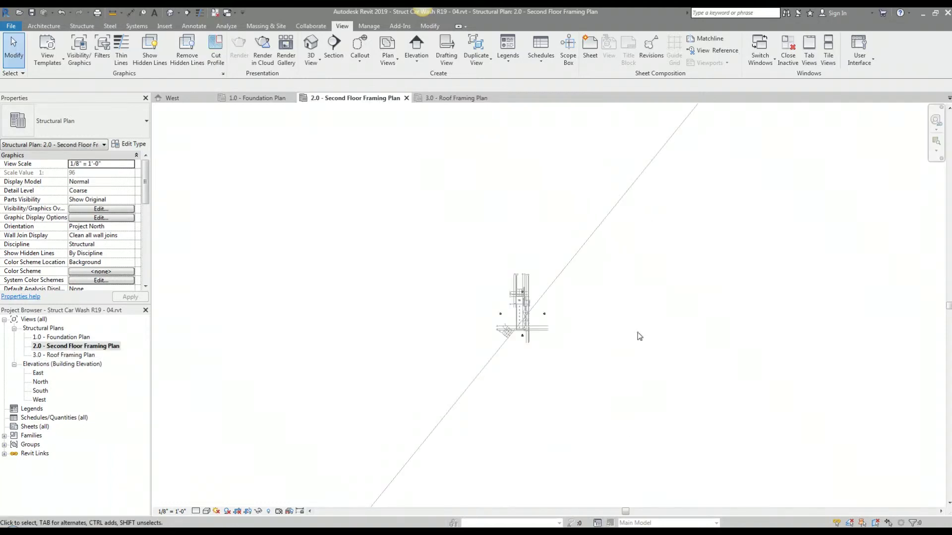
double_click(80, 339)
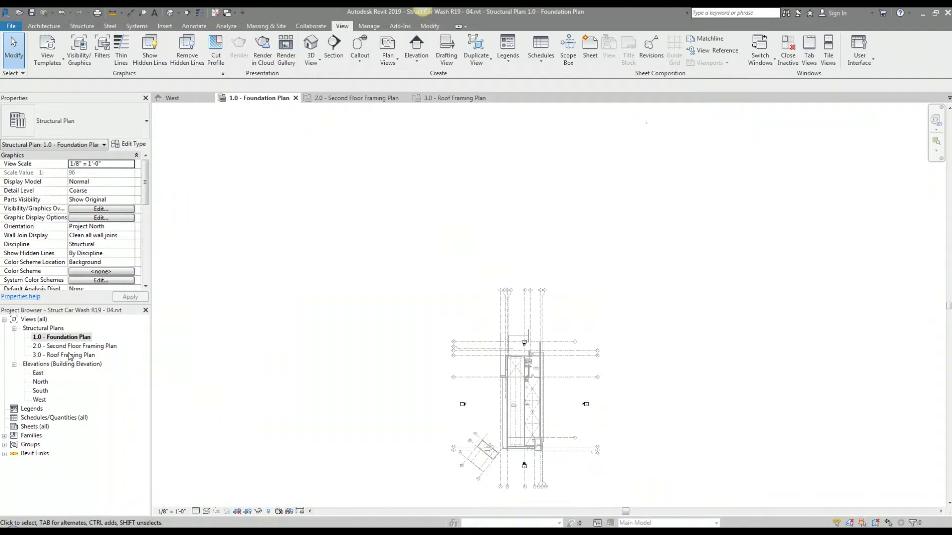
double_click(72, 356)
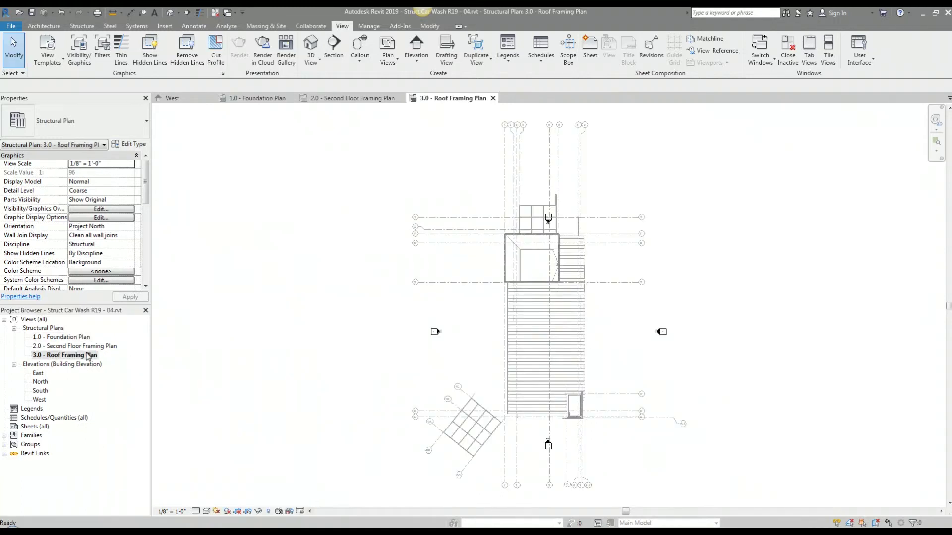